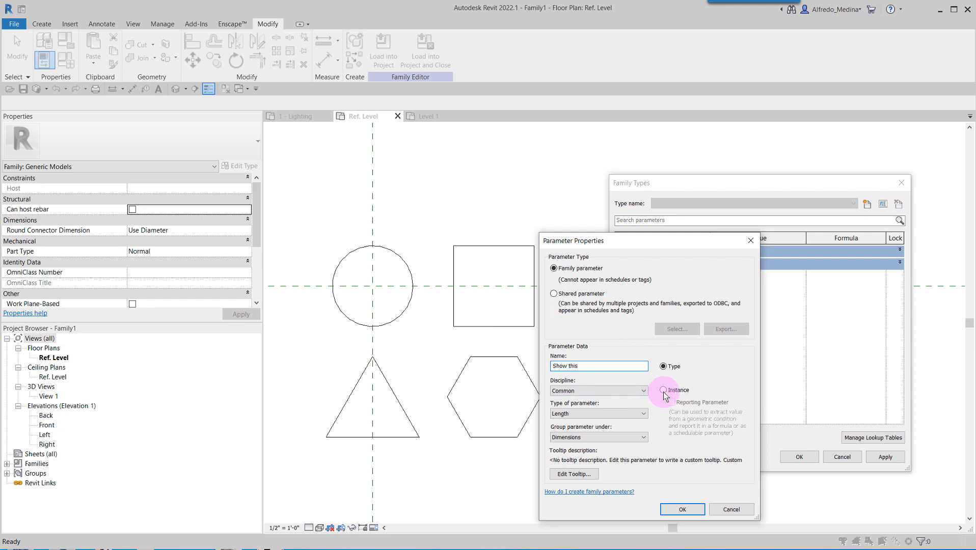
- Create the "Show this" family parameter as an instance parameter of type Integer
left_click(663, 391)
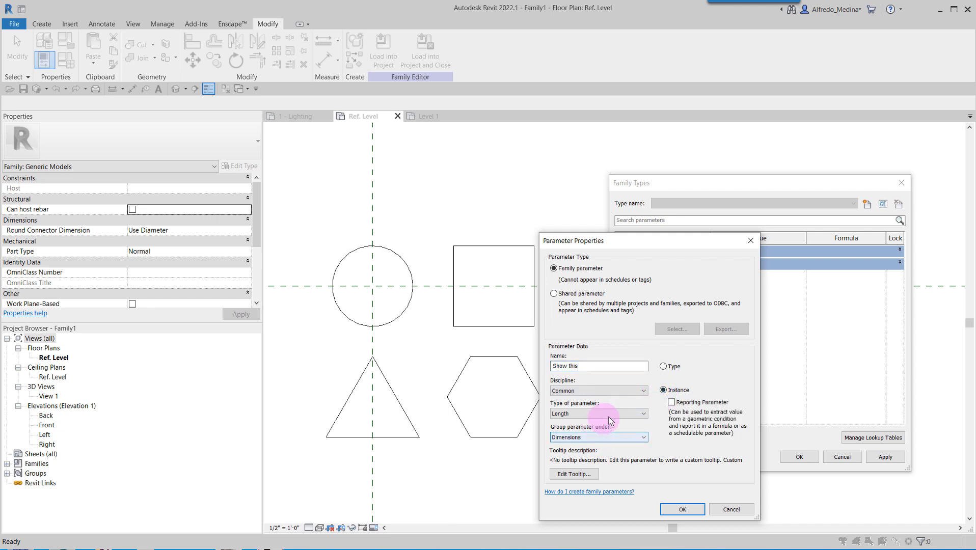
left_click(644, 414)
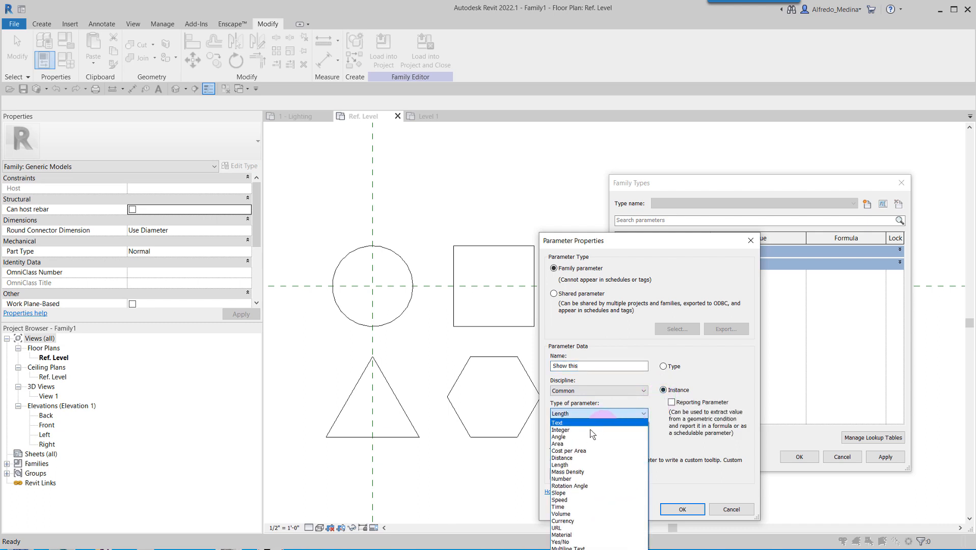
left_click(569, 433)
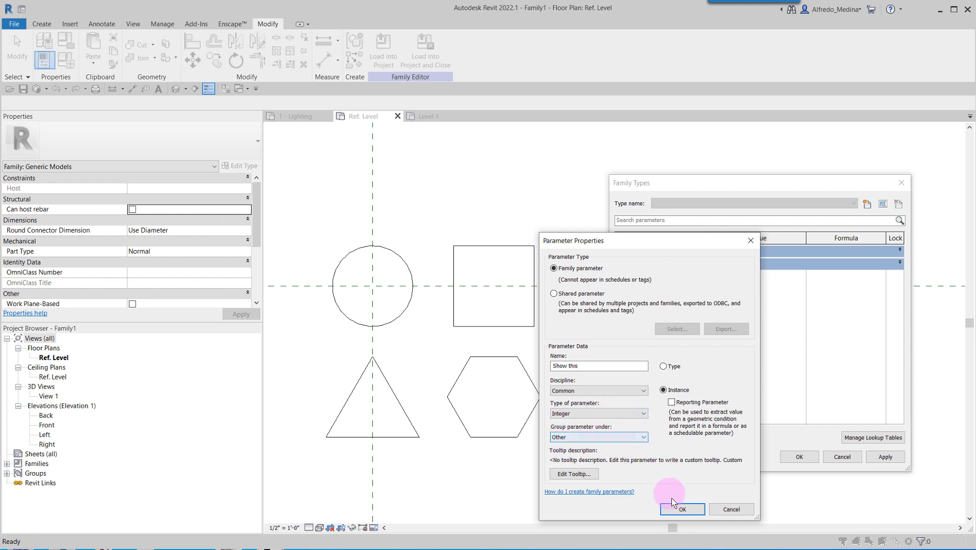
left_click(683, 510)
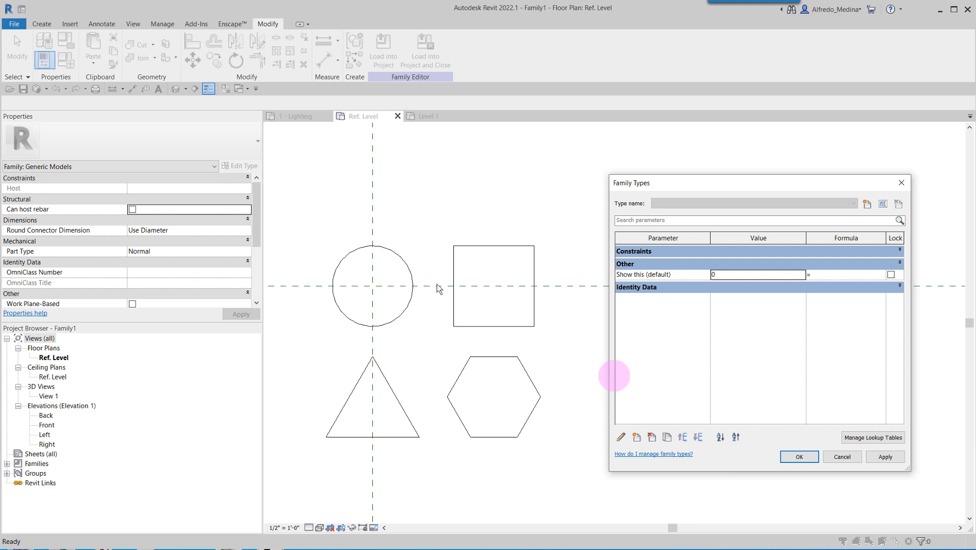
- Add an instance family parameter named "Show item 1" of type Yes/No, grouped under Visibility
left_click(637, 438)
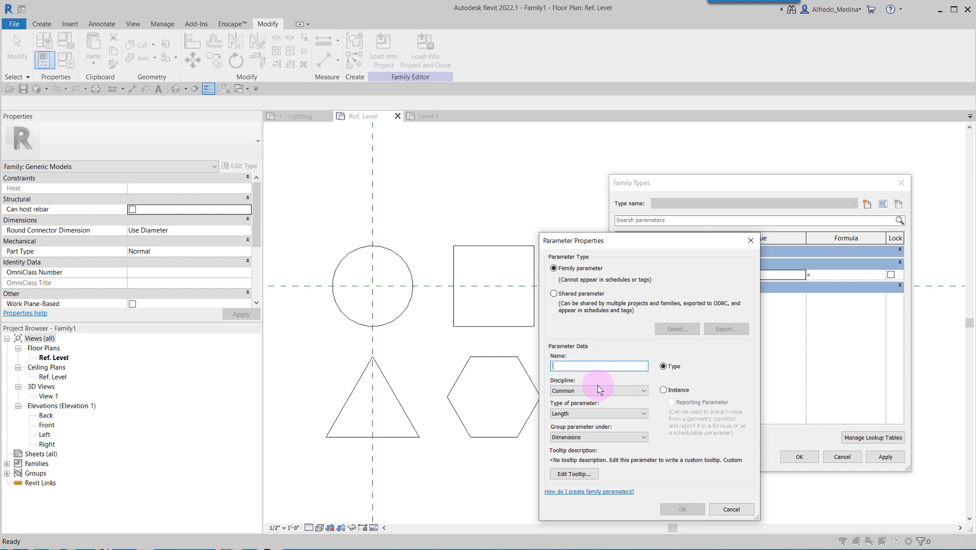
type("Swh")
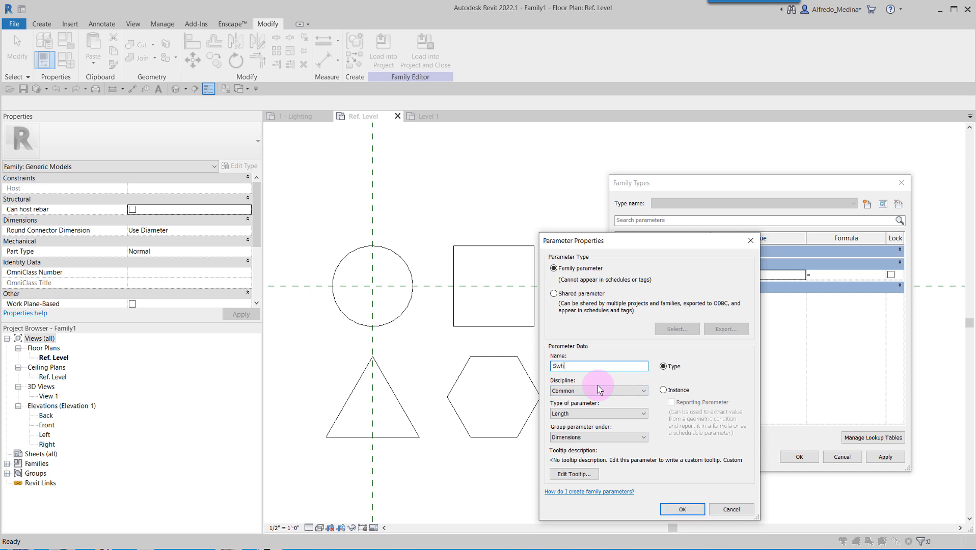
key("BackSpace")
key("BackSpace")
key("BackSpace")
type("Show item 1")
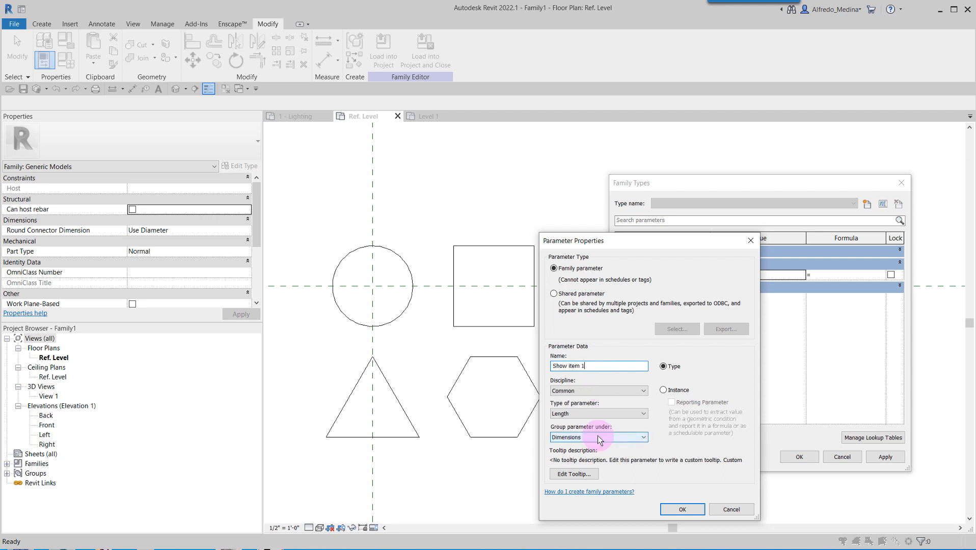
left_click(625, 414)
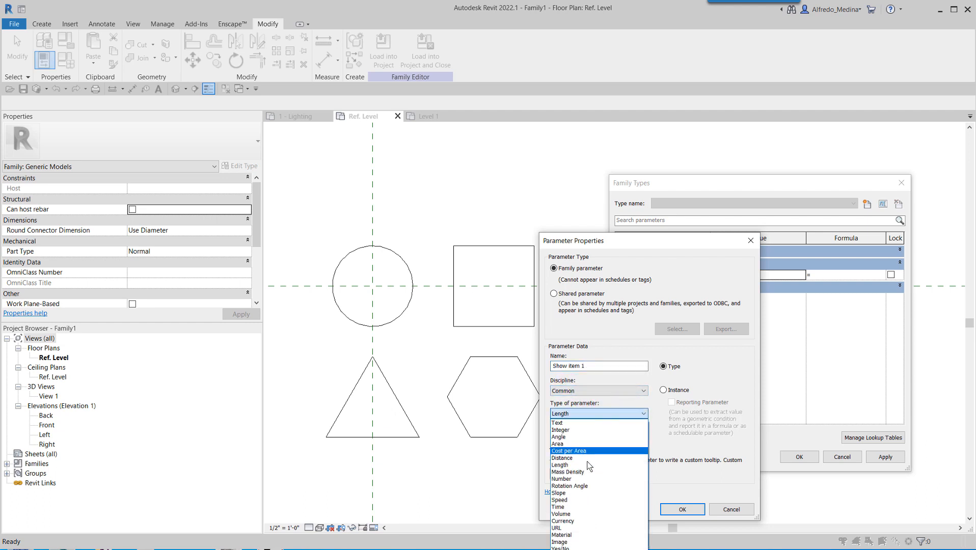
left_click(565, 547)
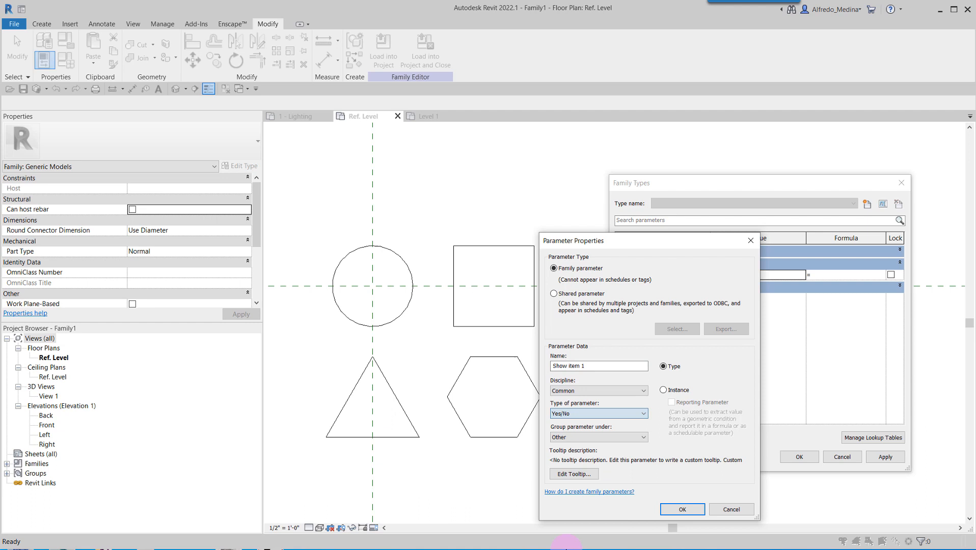
left_click(602, 437)
left_click(570, 430)
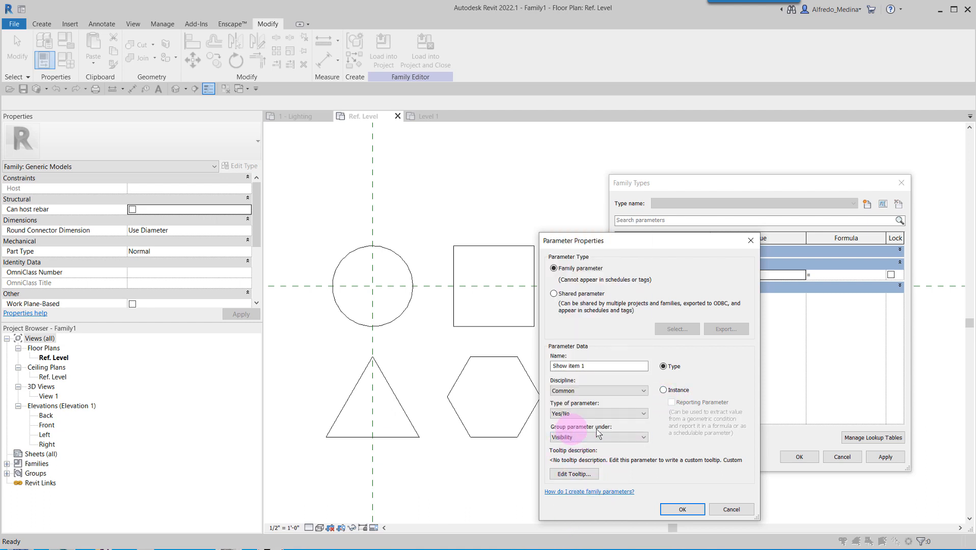
left_click(664, 391)
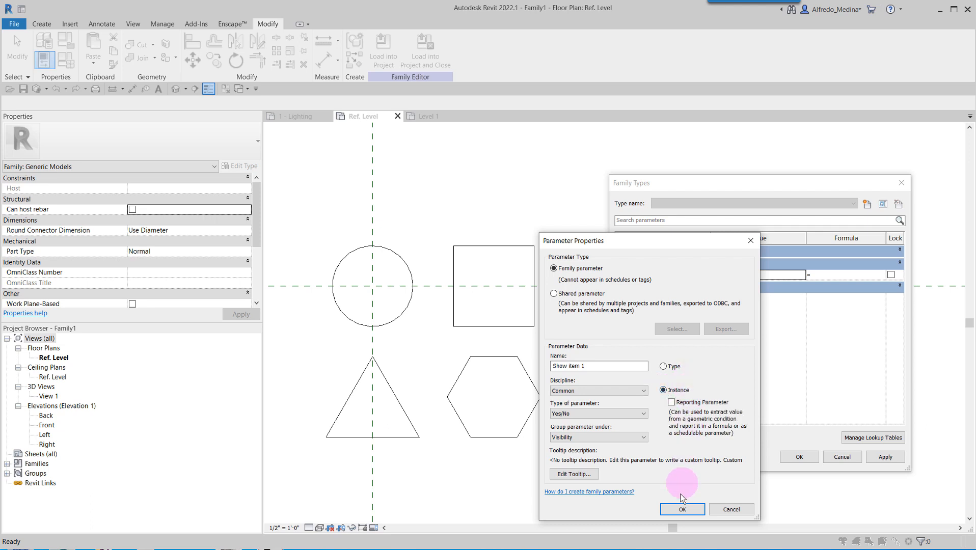
left_click(682, 509)
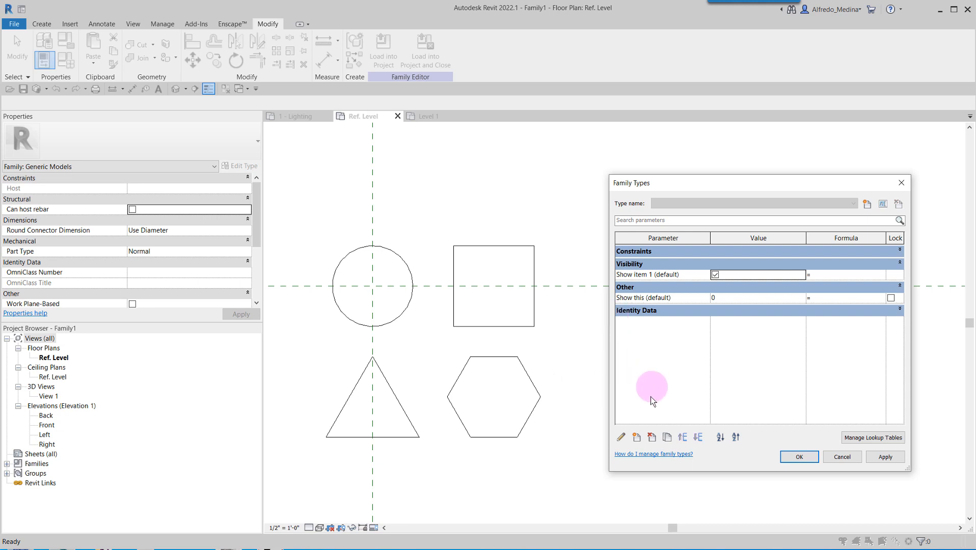
left_click(636, 439)
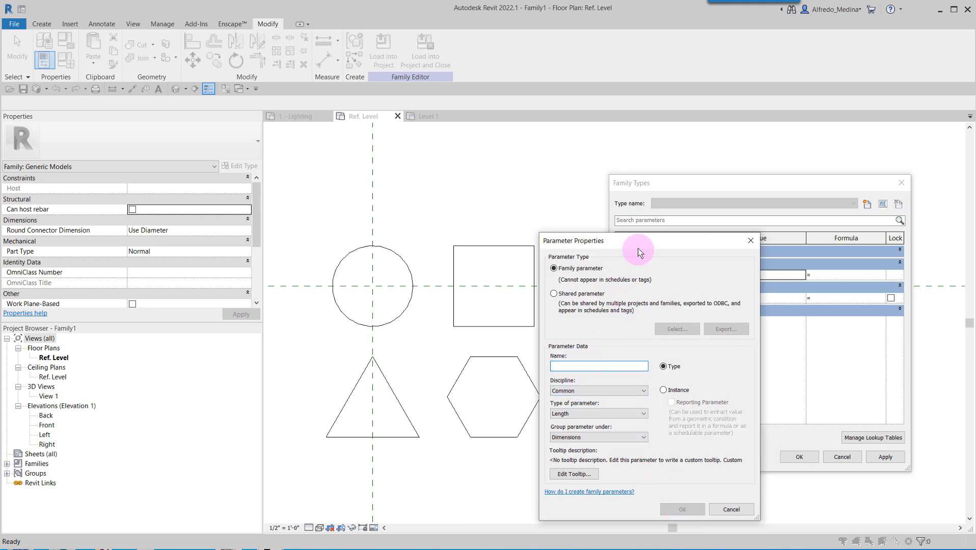
left_click_drag(635, 241, 471, 233)
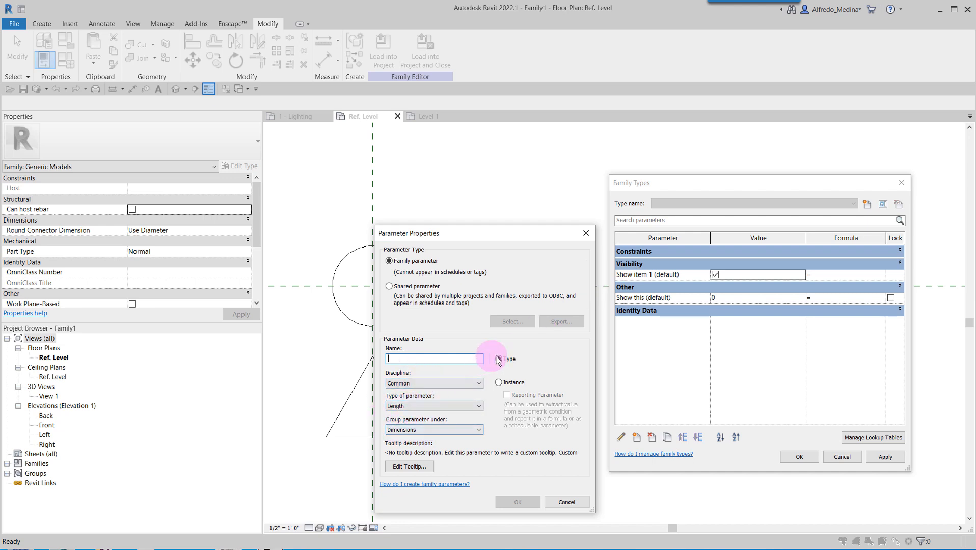
left_click(408, 359)
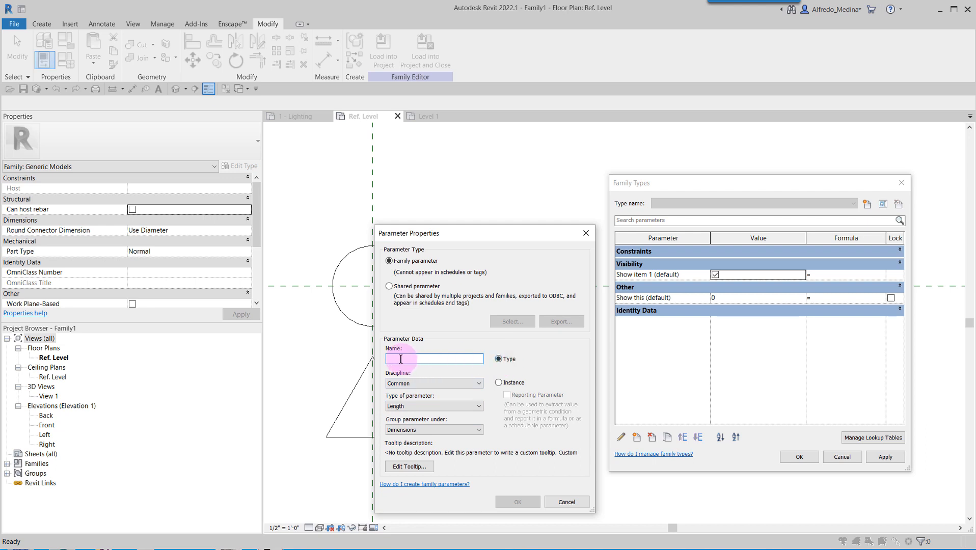
type("Show item 2")
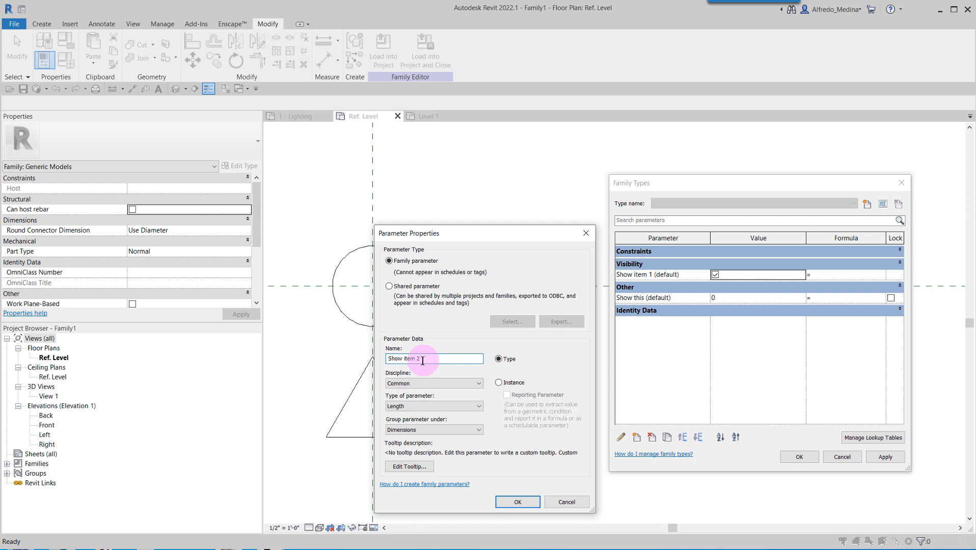
left_click(570, 502)
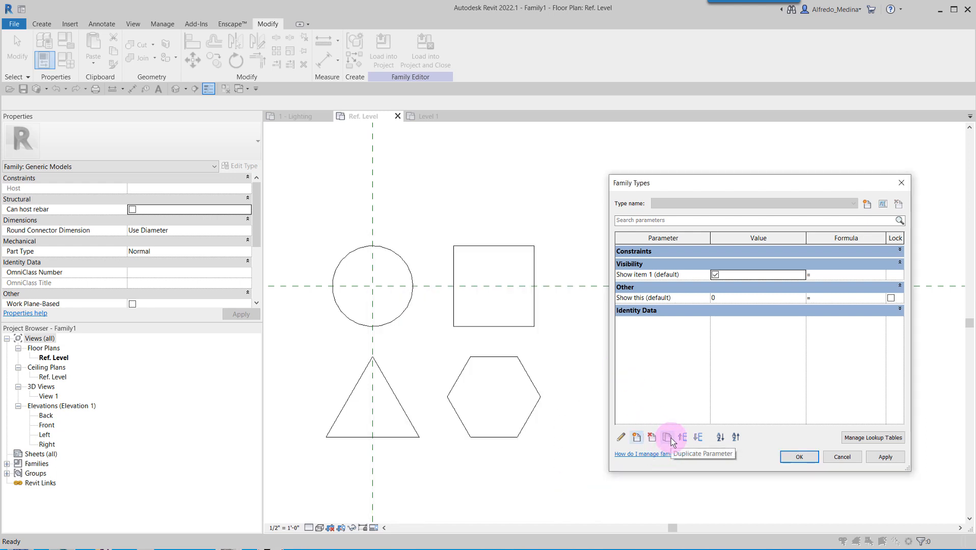
- Duplicate the Show item 1 parameter three times as Show item 2, Show item 3 and Show item 4
left_click(649, 276)
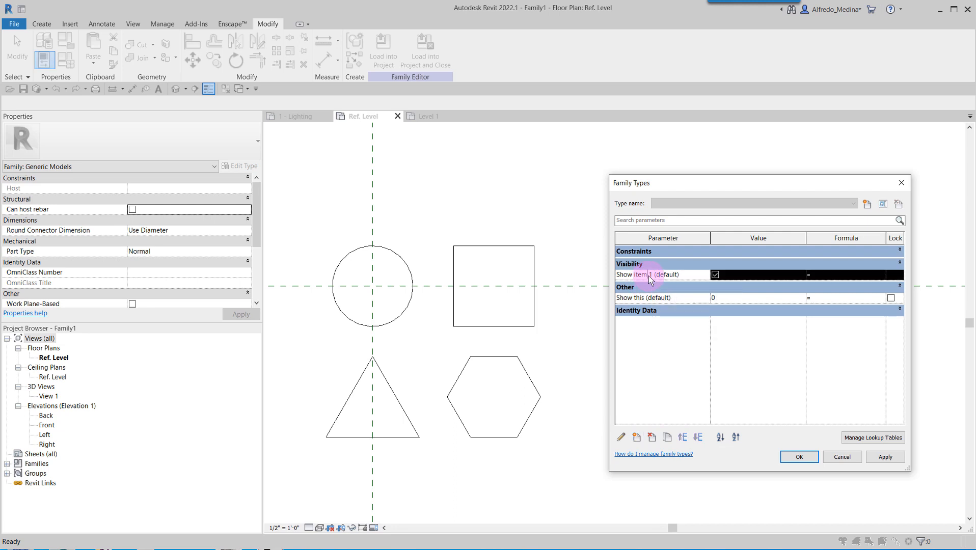
left_click(667, 438)
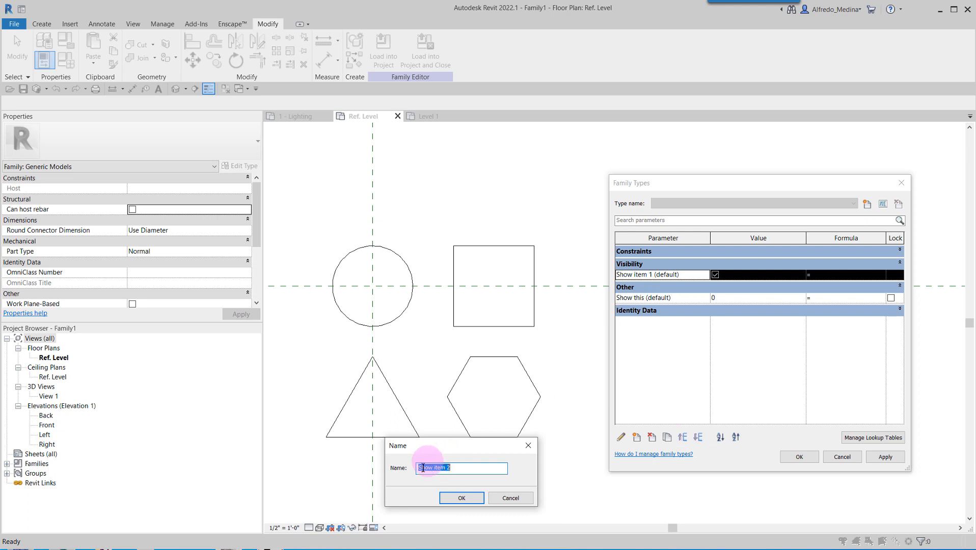
left_click(463, 498)
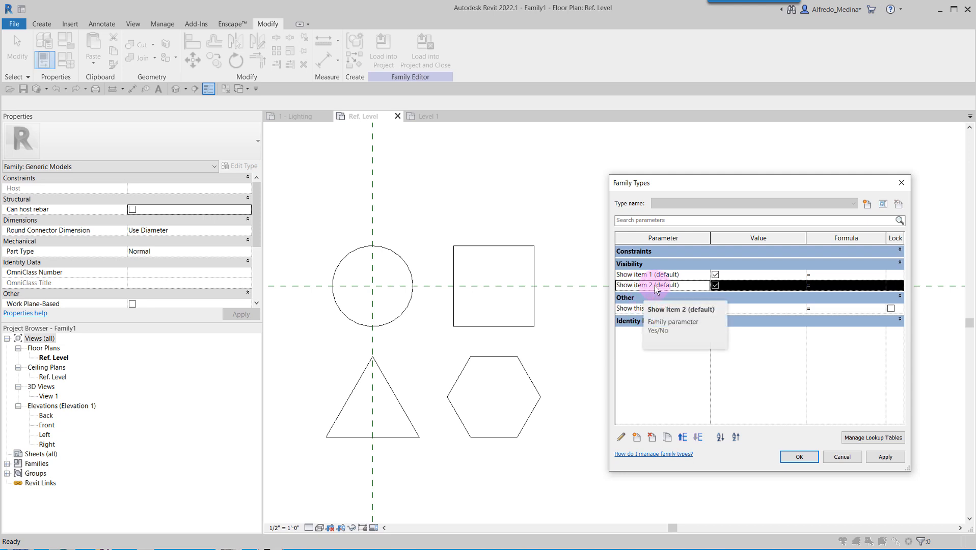
left_click(667, 437)
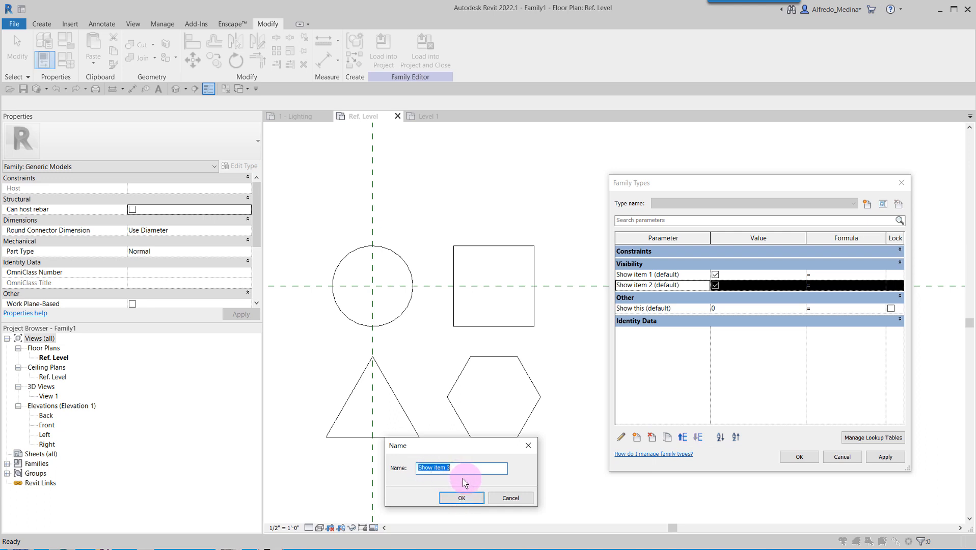
left_click(462, 498)
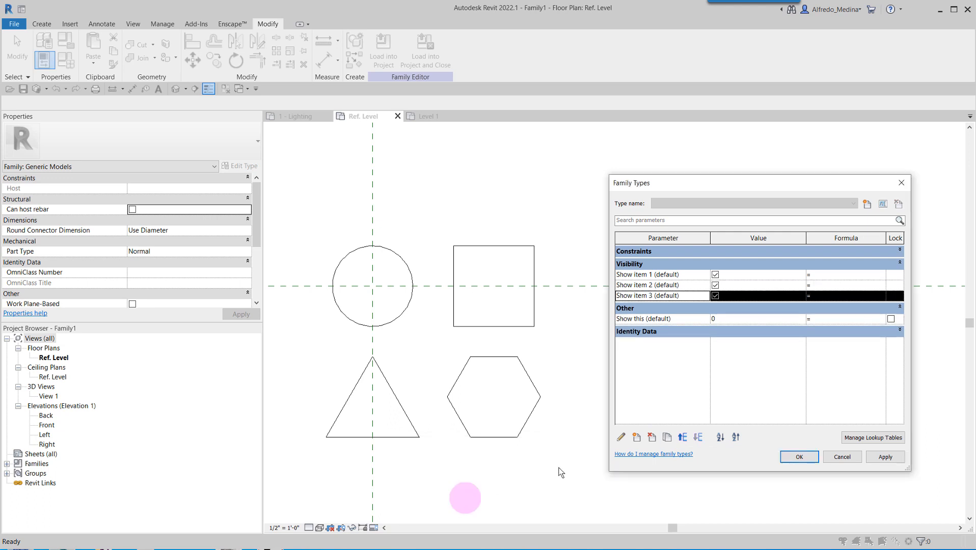
left_click(667, 437)
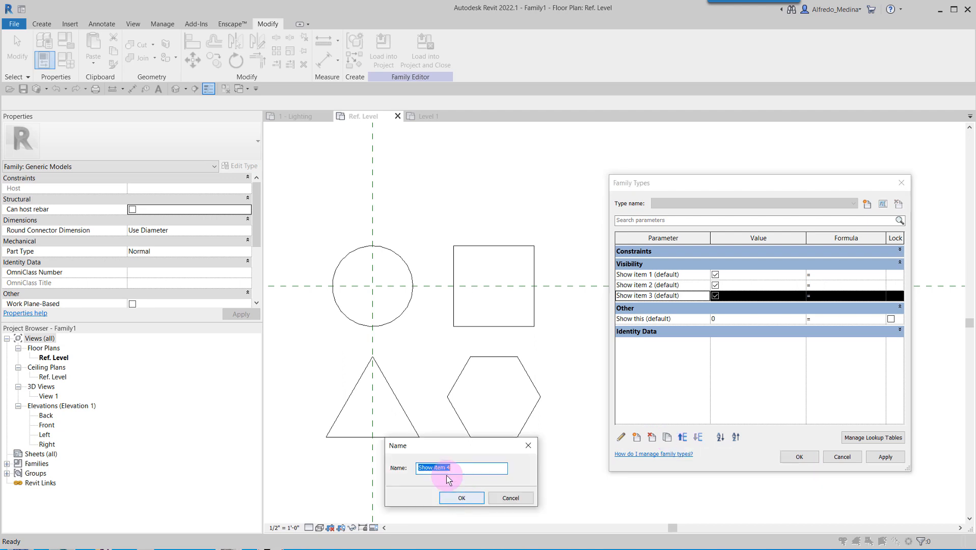
left_click(464, 503)
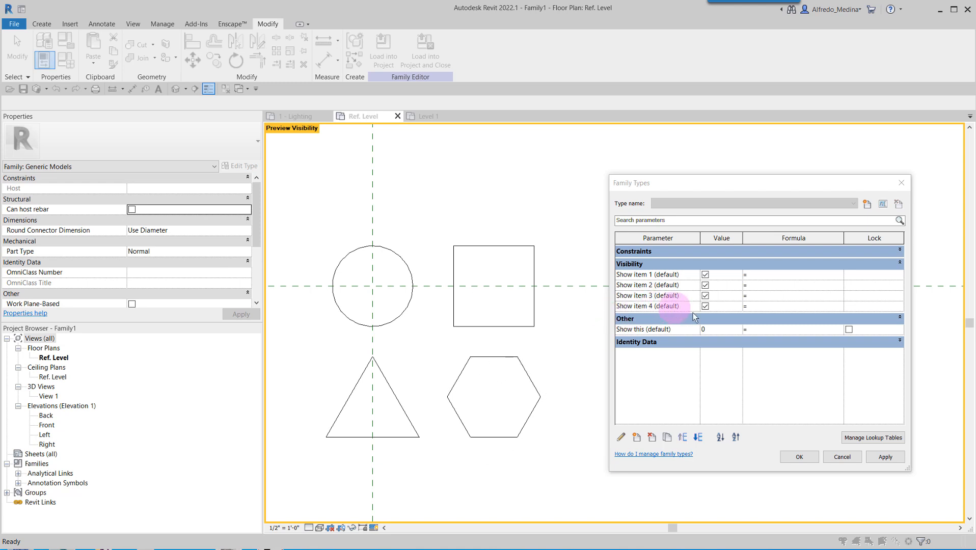
- Enter the formula "Show this = 1" for Show item 1 and "Show this = 2" for Show item 2
left_click(752, 275)
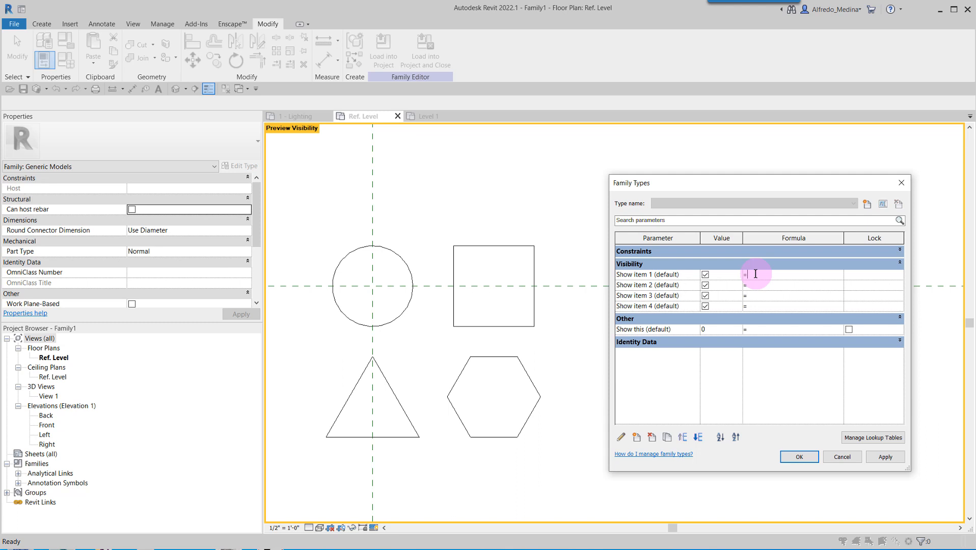
type("how this = 1")
left_click_drag(788, 274, 740, 276)
key("ctrl+c")
left_click(756, 288)
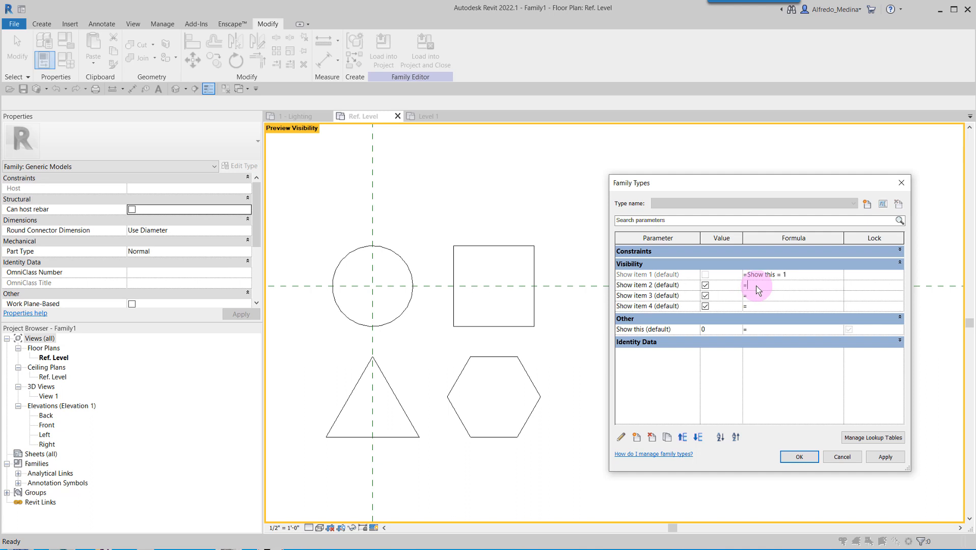
key("ctrl+v")
- Enter the formula "Show this = 3" for Show item 3 and "Show this = 4" for Show item 4, and apply the formulas
left_click(767, 295)
key("ctrl+v")
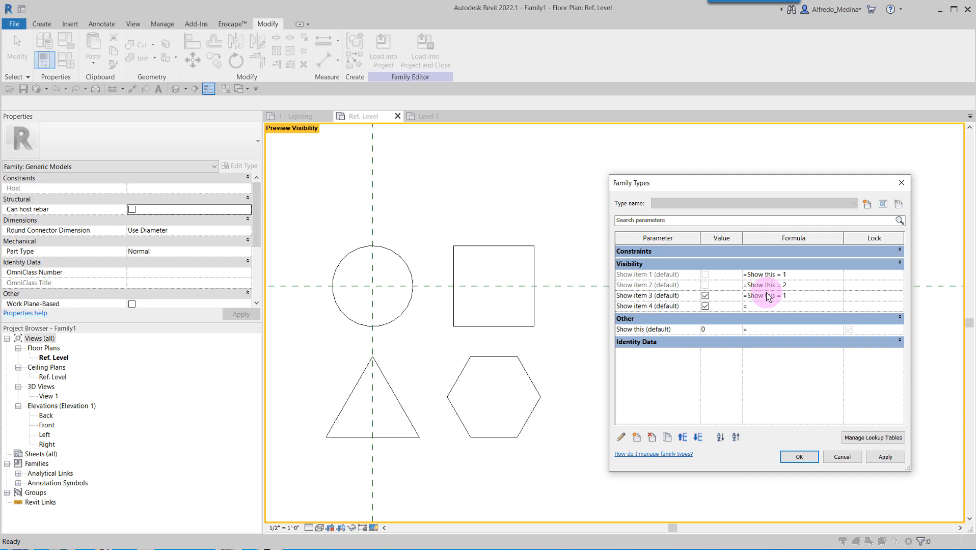
left_click(768, 303)
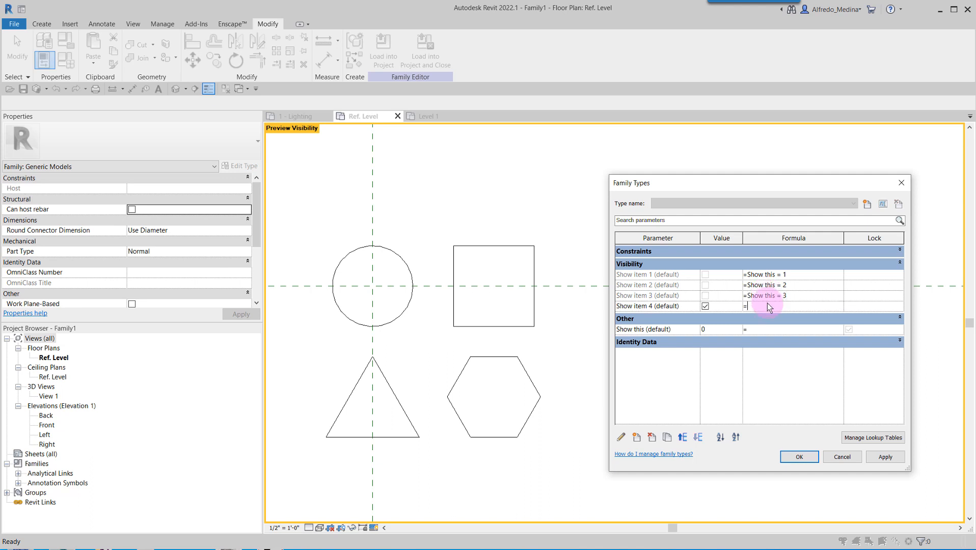
key("ctrl+v")
type("4")
left_click(720, 332)
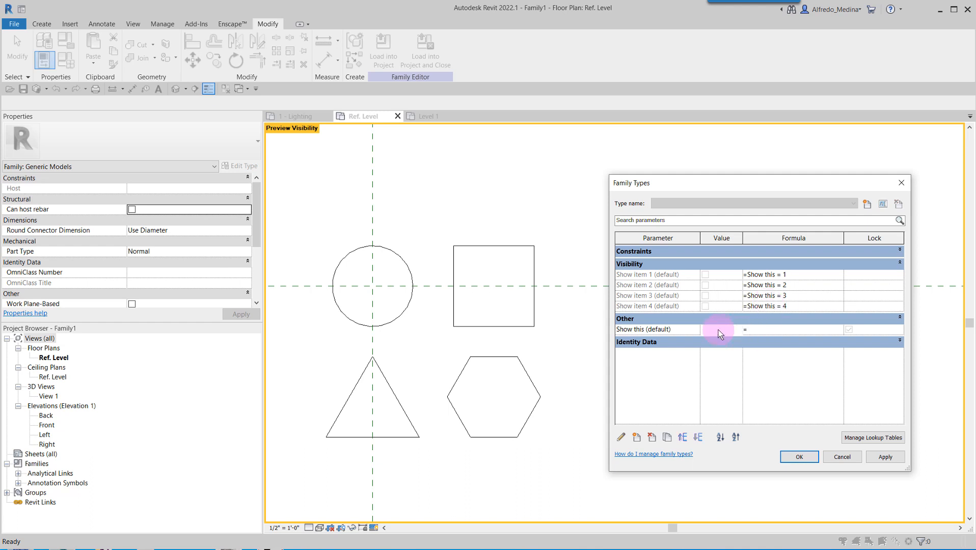
left_click(887, 457)
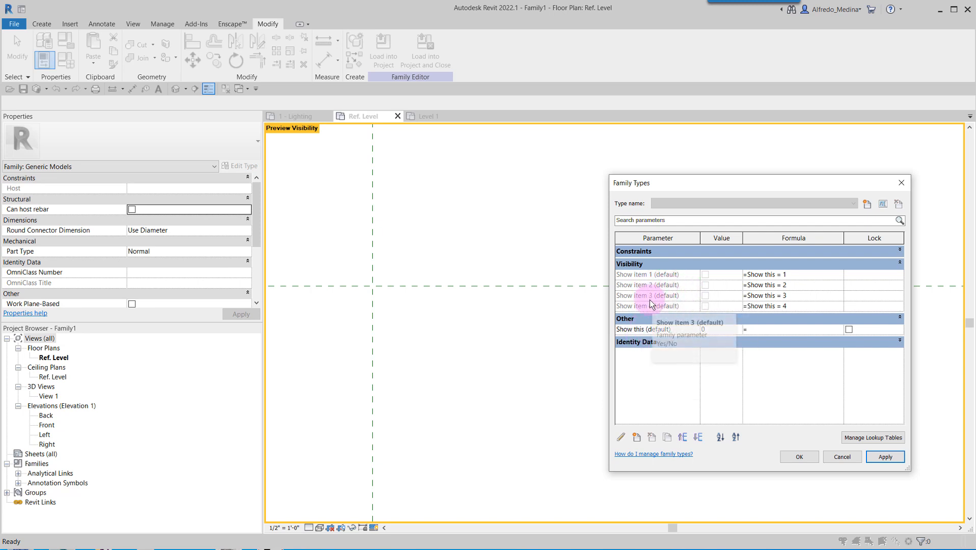
- Test the visibility formulas by applying Show this values of 1 and 2 in turn
left_click(719, 331)
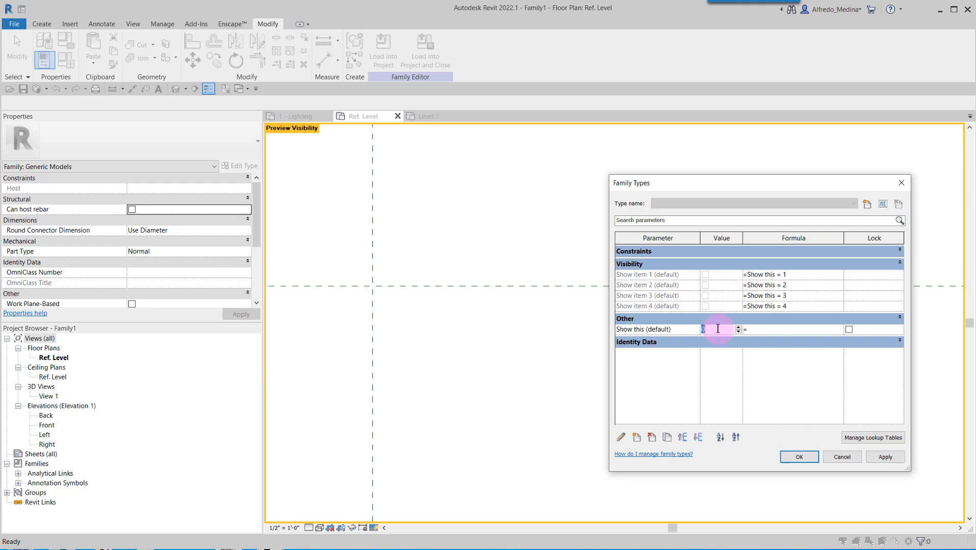
type("1")
left_click(889, 458)
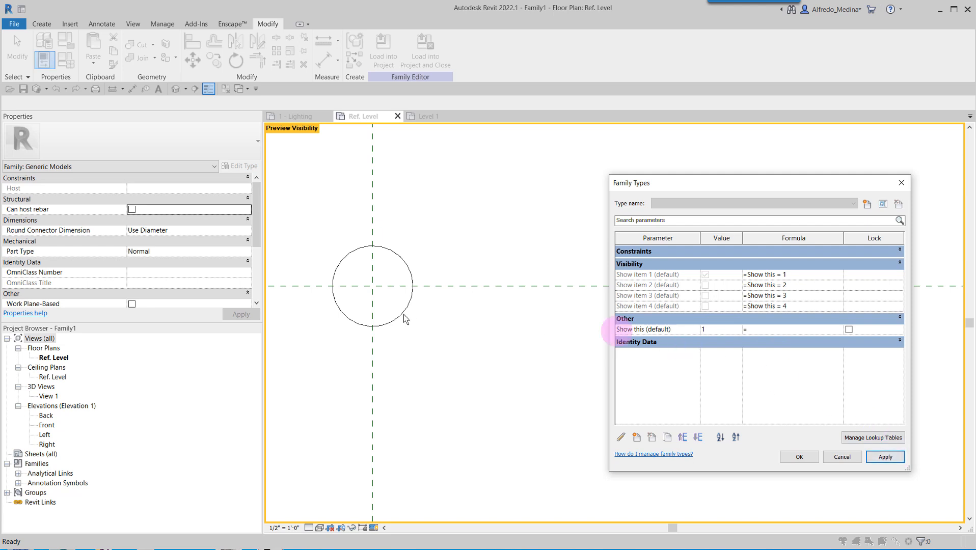
left_click(720, 333)
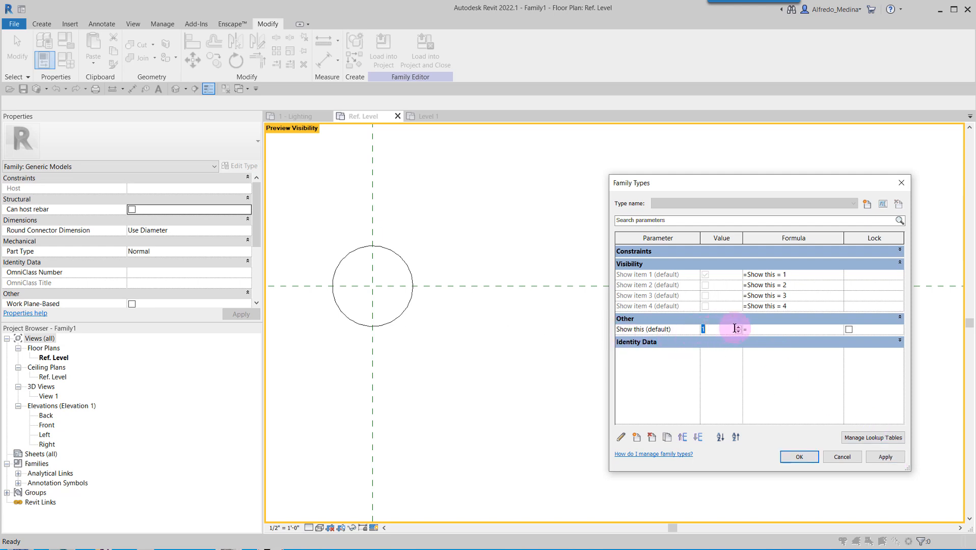
left_click(738, 327)
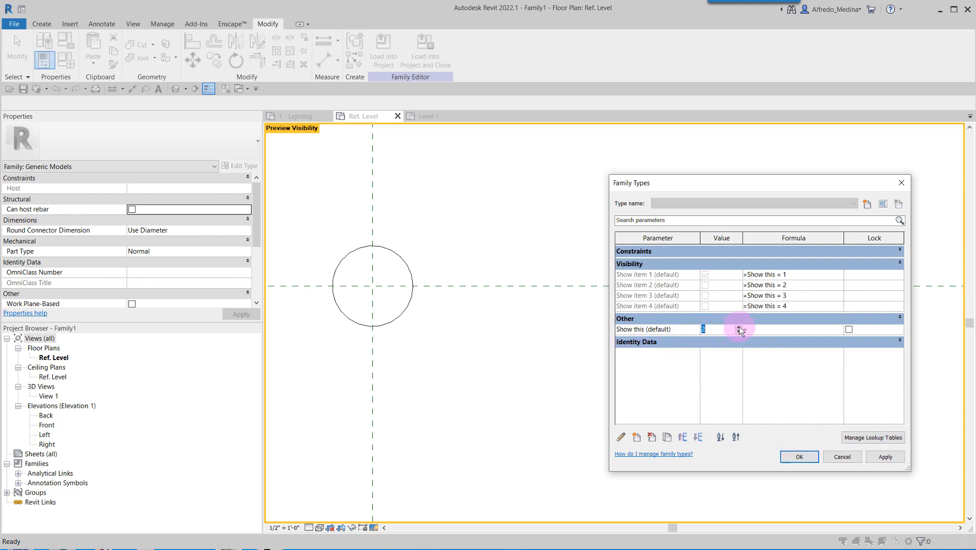
left_click(886, 457)
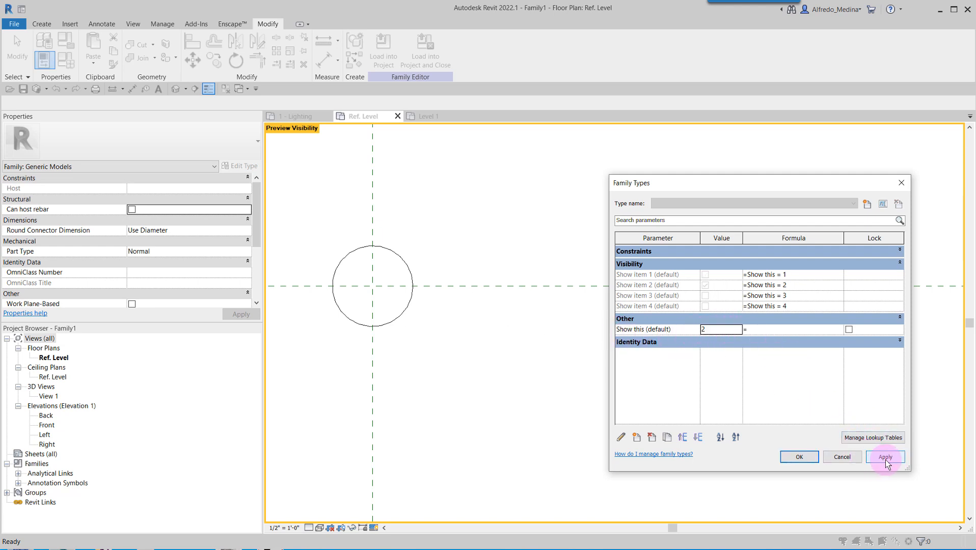
- Test Show this values of 3 and 4 by applying each in turn, and reset the value to 0
left_click(723, 330)
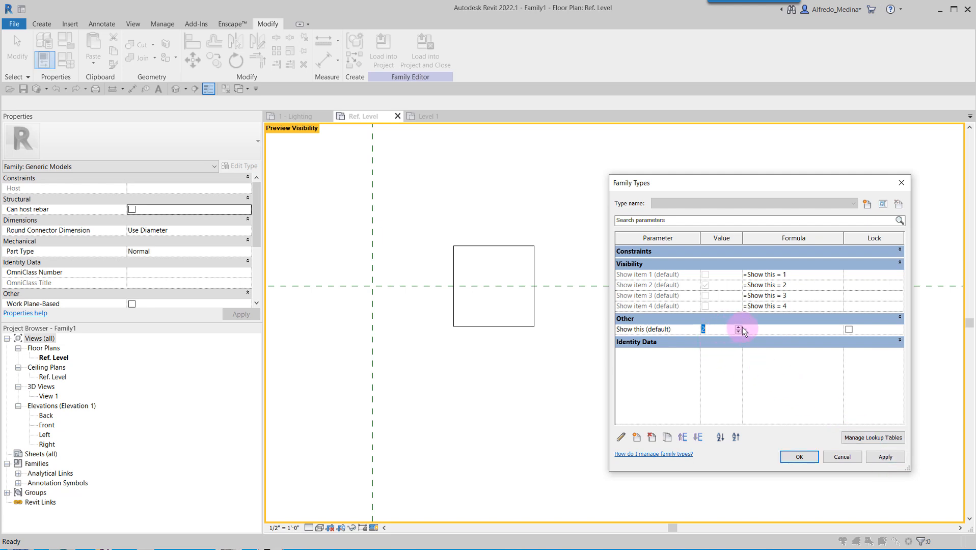
left_click(738, 328)
left_click(886, 457)
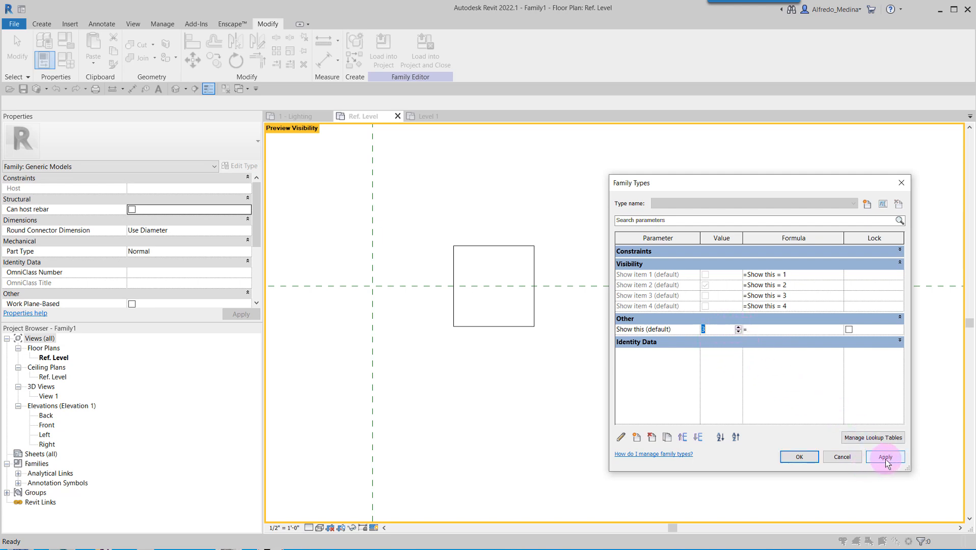
left_click(713, 331)
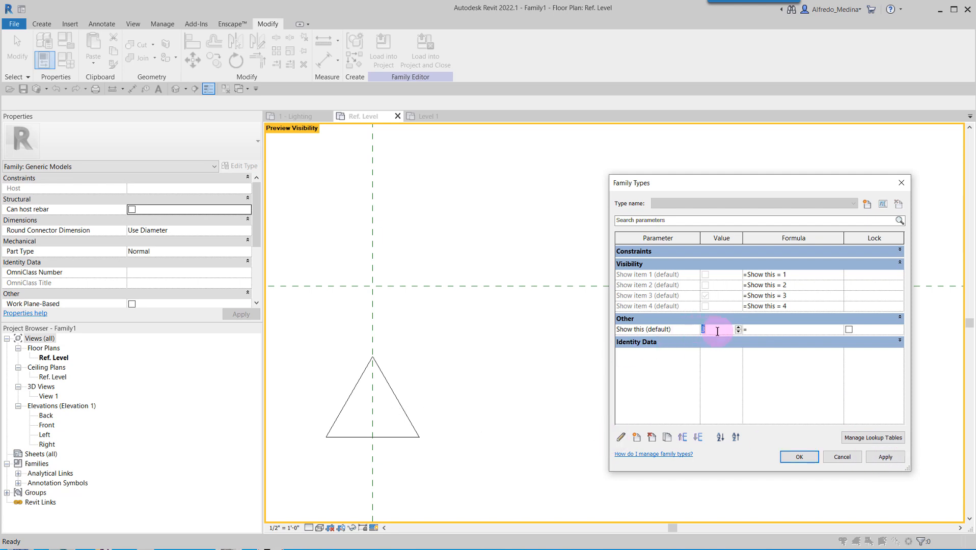
left_click(739, 327)
left_click(888, 459)
left_click(715, 331)
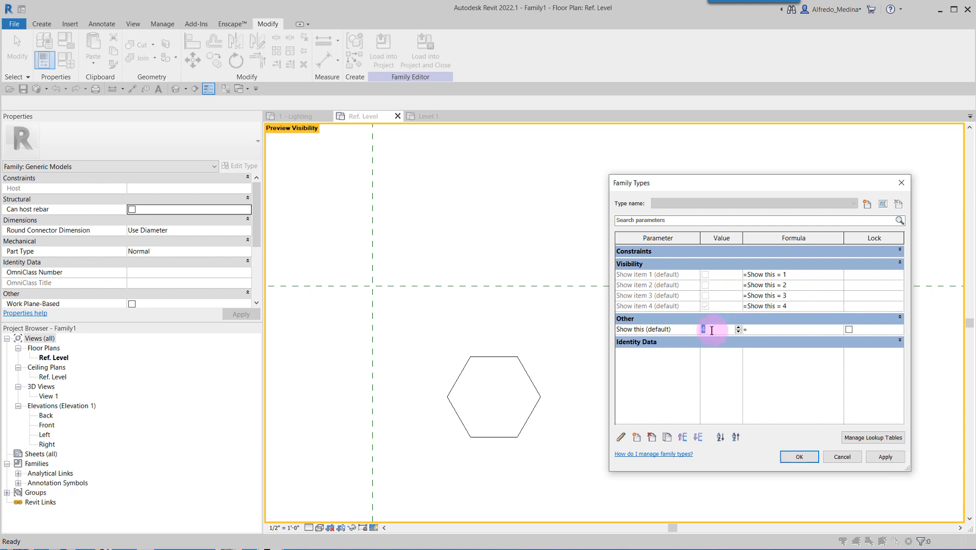
left_click(894, 460)
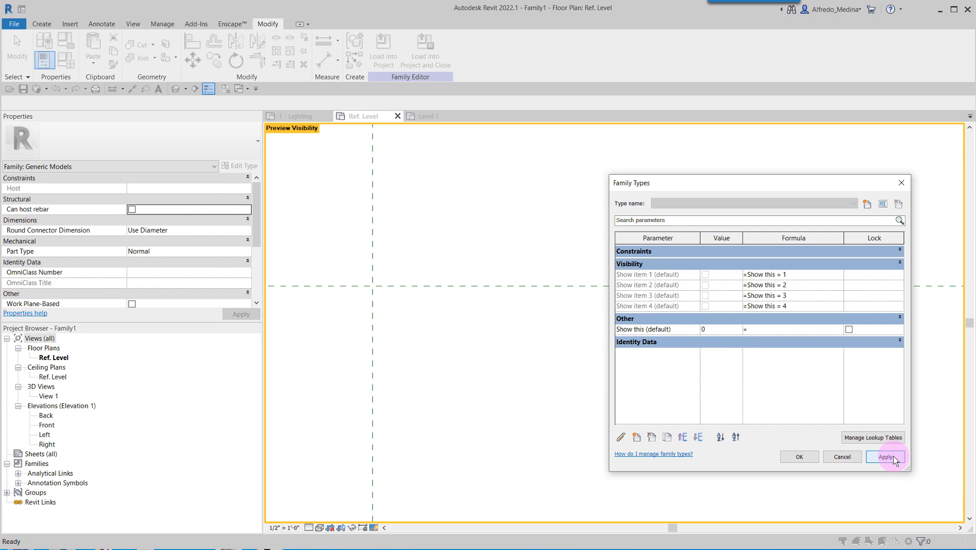